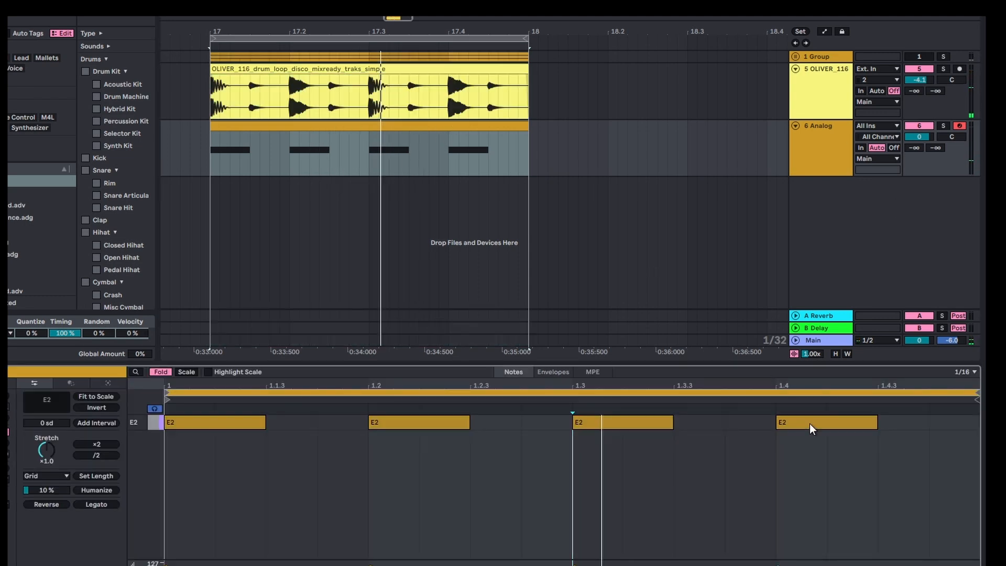
# Move the fourth E2 note one sixteenth earlier and add sixteenth-long E2 notes at 1.1.3 and at the end of the clip
pyautogui.click(810, 425)
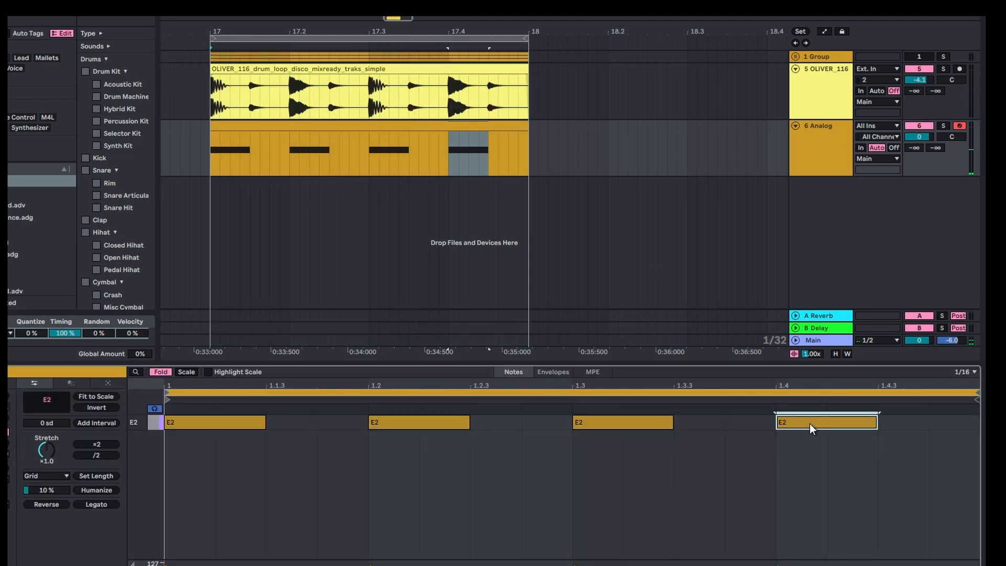
pyautogui.moveTo(810, 423); pyautogui.dragTo(757, 427)
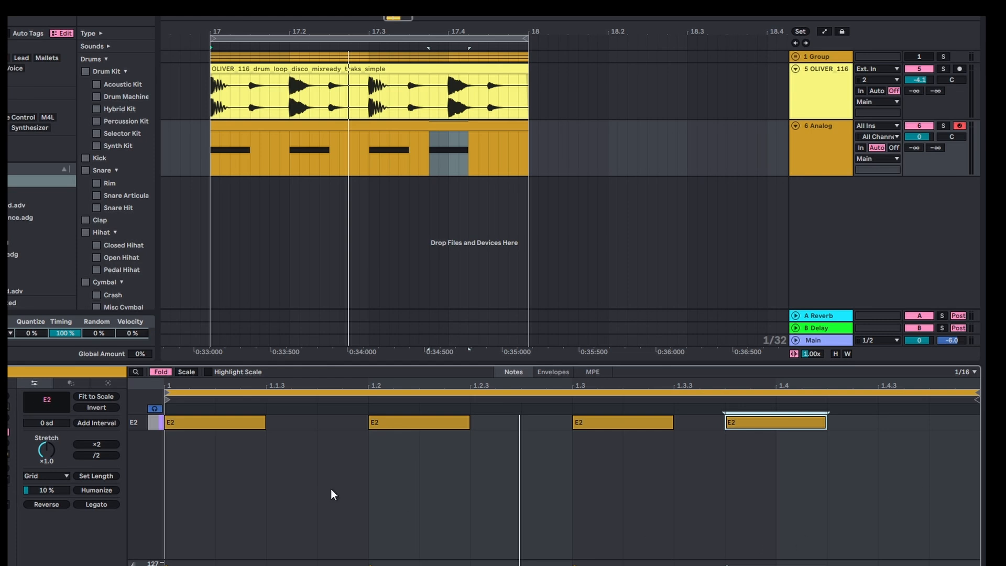
pyautogui.doubleClick(290, 422)
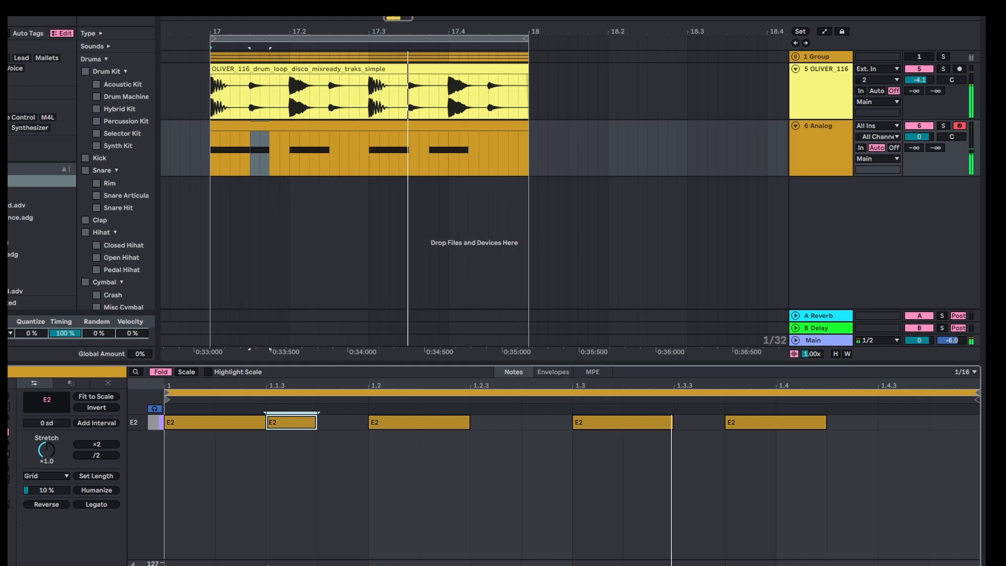
pyautogui.doubleClick(953, 423)
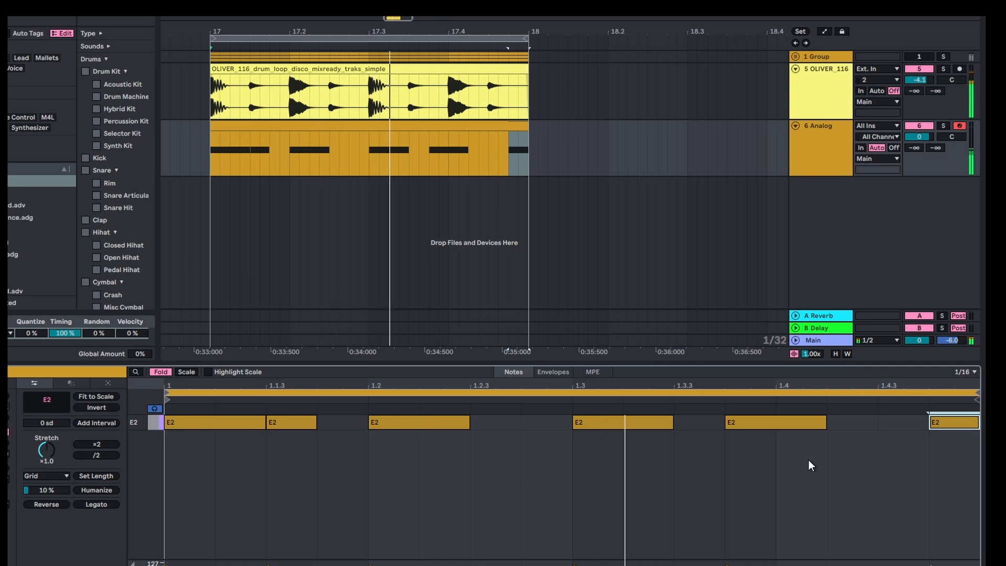
# Duplicate the 6 Analog track and transpose all notes in the copy's clip down one octave to E1
pyautogui.click(821, 133)
pyautogui.rightClick(821, 134)
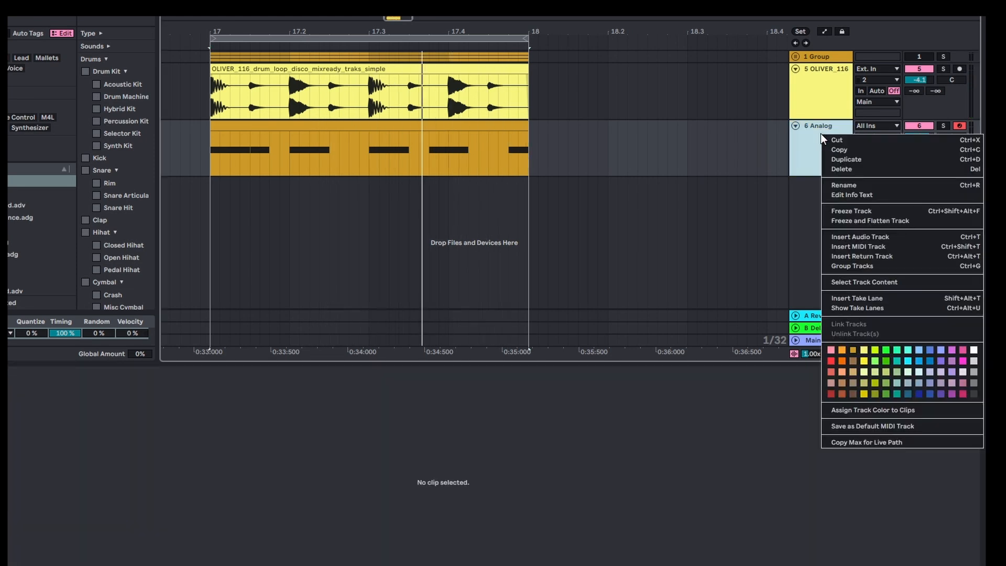
pyautogui.click(838, 162)
pyautogui.hotkey('ctrl', 'a')
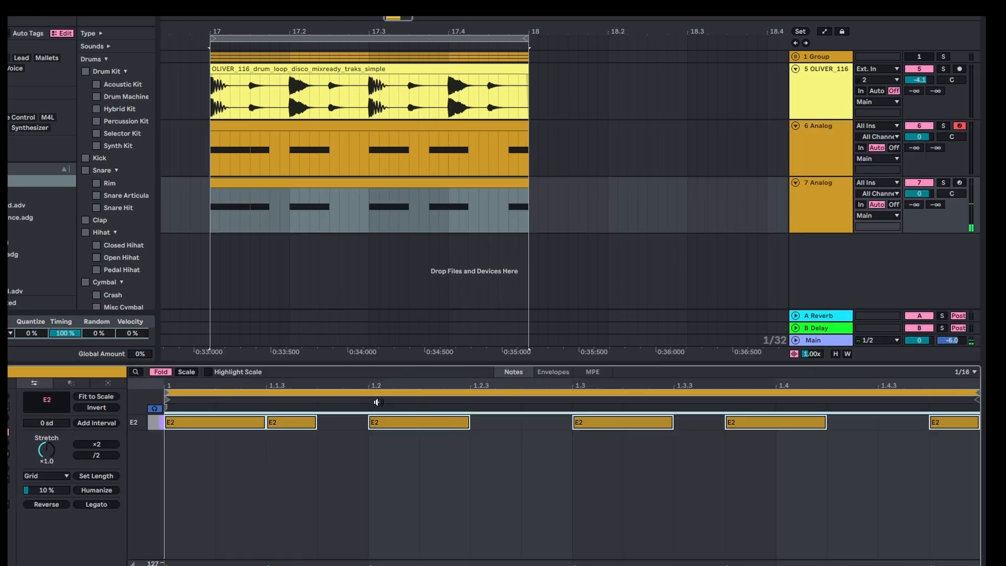
pyautogui.hotkey('shift', 'Down')
pyautogui.press('space')
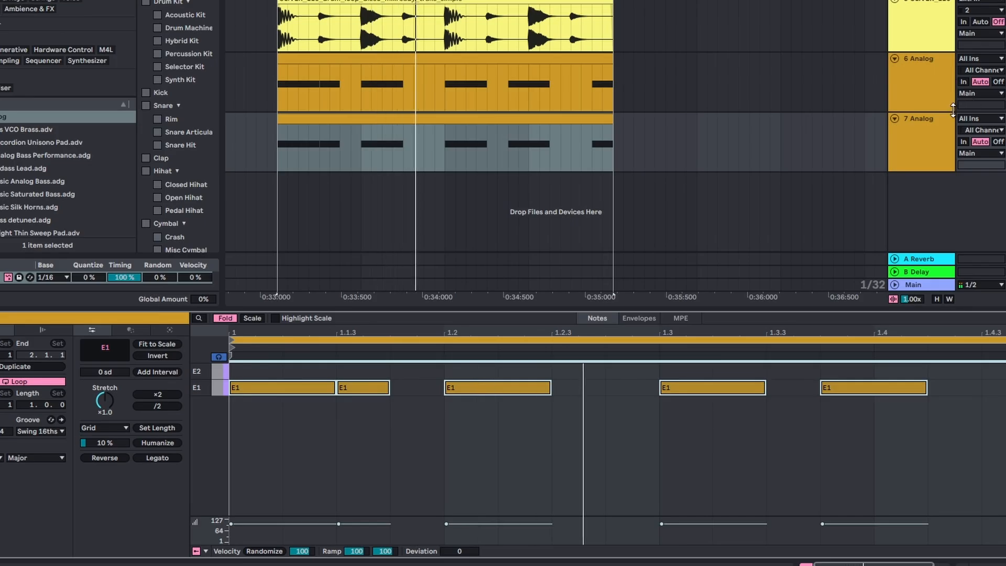
# Set filter 1 of the 7 Analog track's synth to a frequency of 150 and a resonance of 17%
pyautogui.click(831, 192)
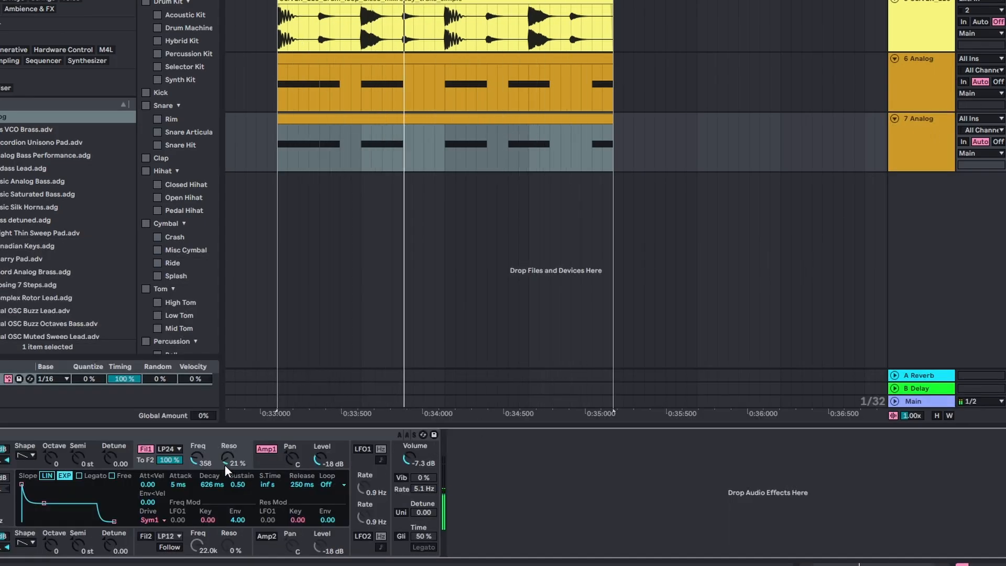
pyautogui.moveTo(228, 460); pyautogui.dragTo(227, 464)
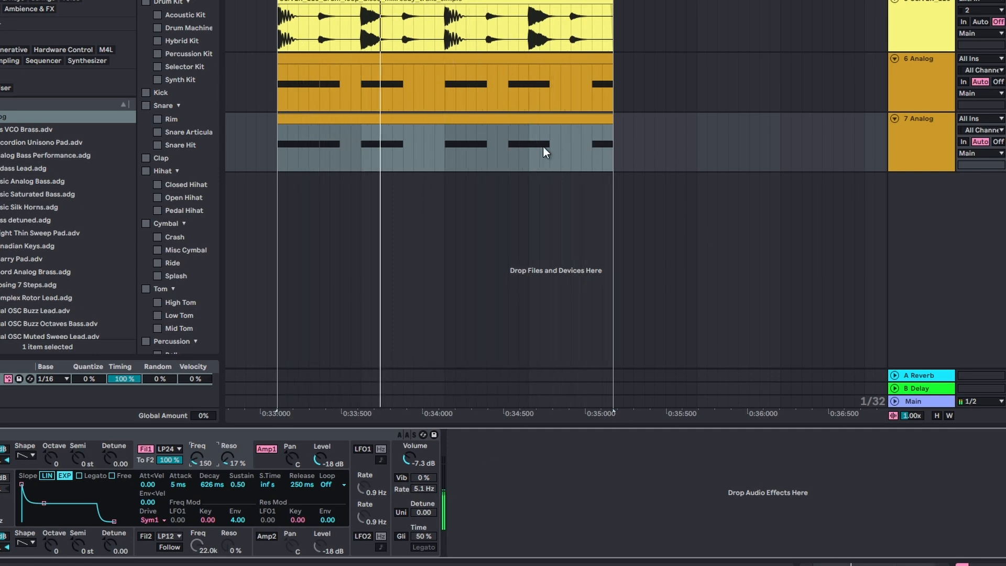
# Shift all notes in the 6 Analog clip one sixteenth later, return the first note to the clip start, and play the loop
pyautogui.doubleClick(508, 123)
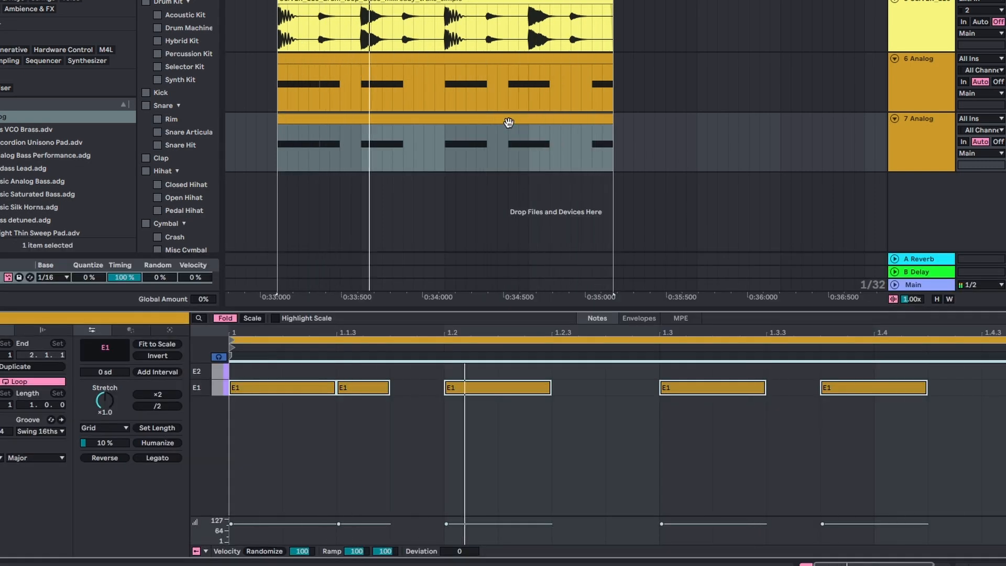
pyautogui.click(449, 55)
pyautogui.moveTo(552, 409); pyautogui.dragTo(309, 346)
pyautogui.click(309, 343)
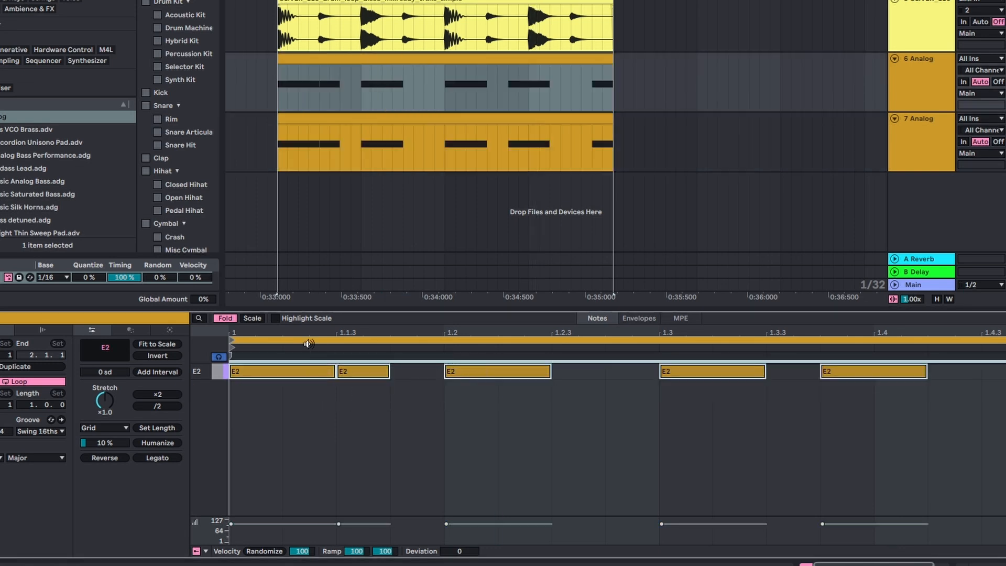
pyautogui.press('Right')
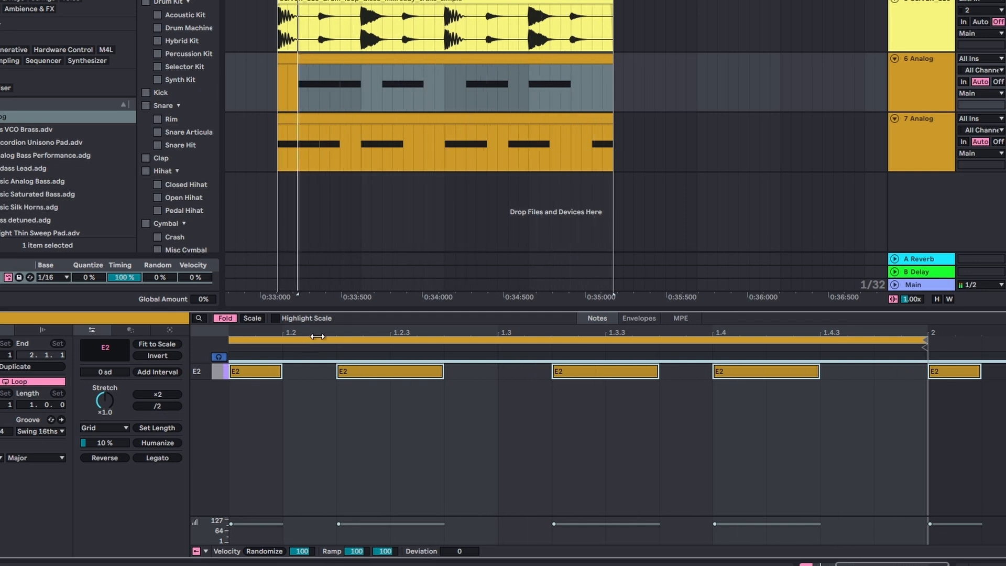
pyautogui.doubleClick(317, 336)
pyautogui.click(315, 370)
pyautogui.moveTo(313, 373); pyautogui.dragTo(267, 375)
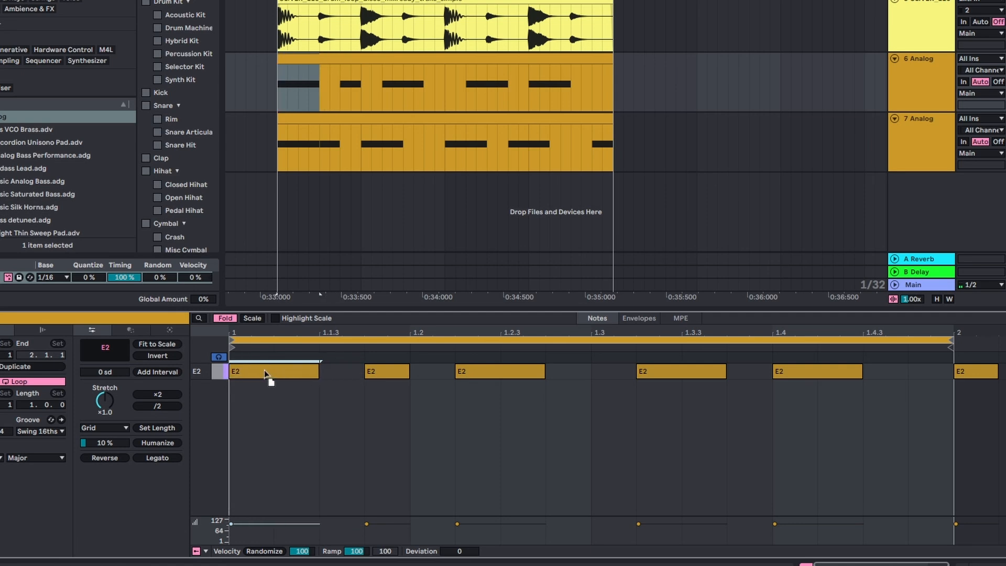
pyautogui.press('space')
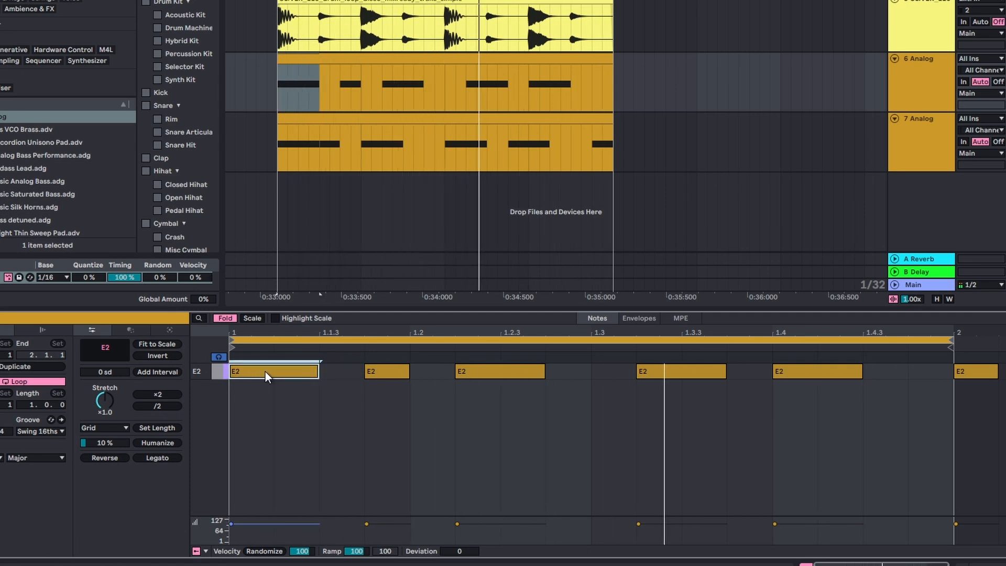
# Set filter 1 of the 6 Analog track's synth to a frequency of 235 and a resonance of 37%
pyautogui.click(861, 107)
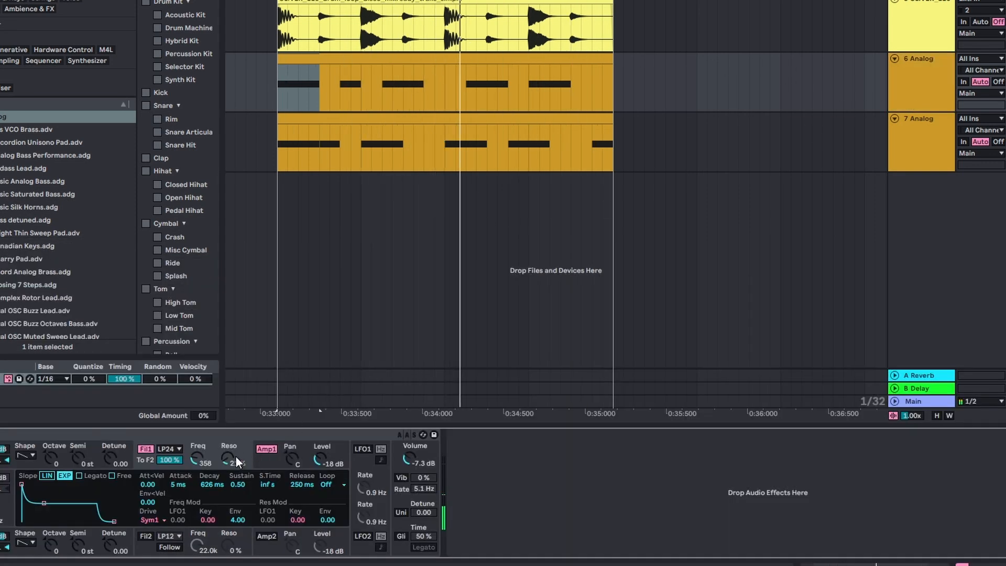
pyautogui.moveTo(236, 461); pyautogui.dragTo(237, 445)
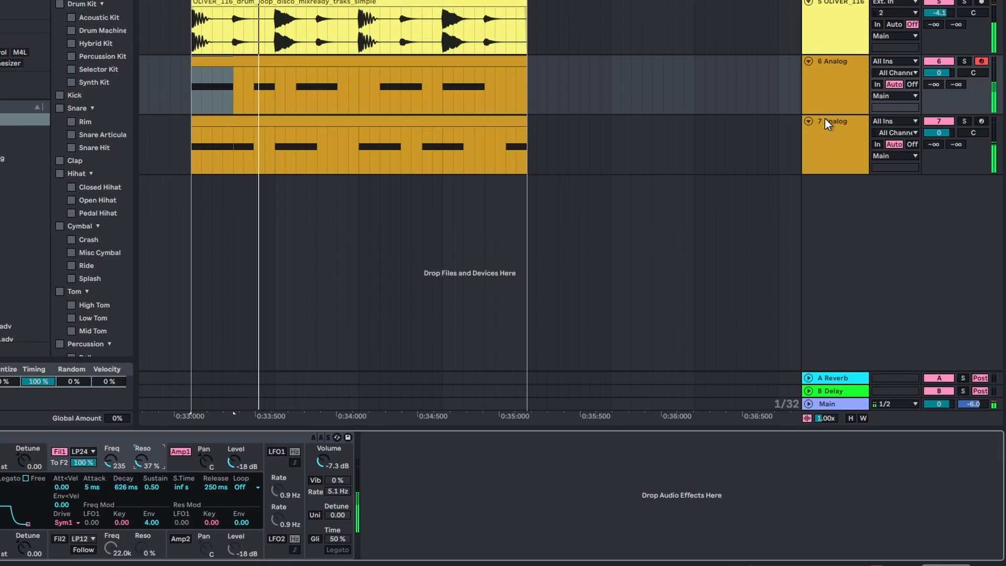
# Duplicate the 6 Analog track and add a sixteenth-long E3 note at the end of the copy's clip
pyautogui.rightClick(830, 98)
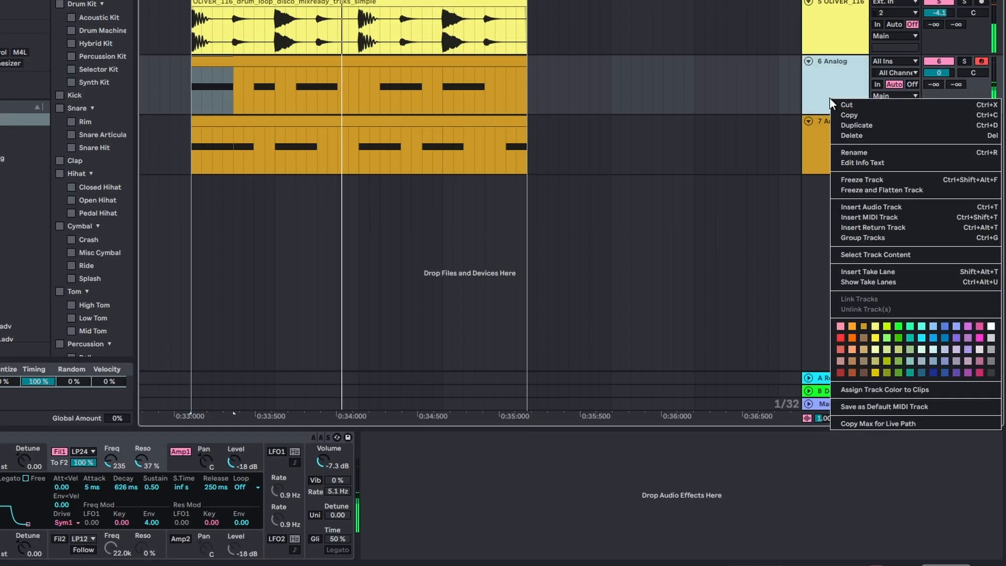
pyautogui.click(846, 120)
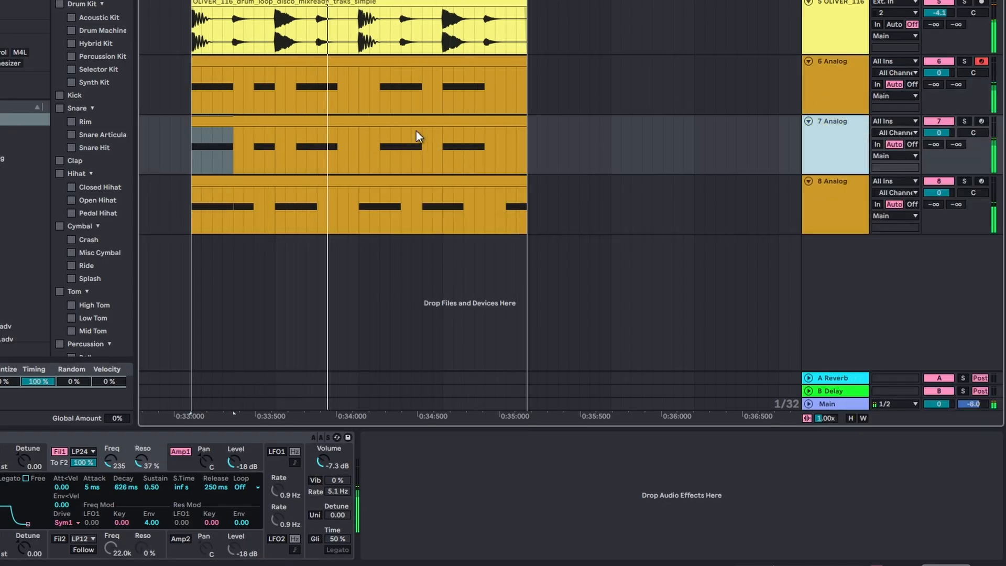
pyautogui.doubleClick(412, 119)
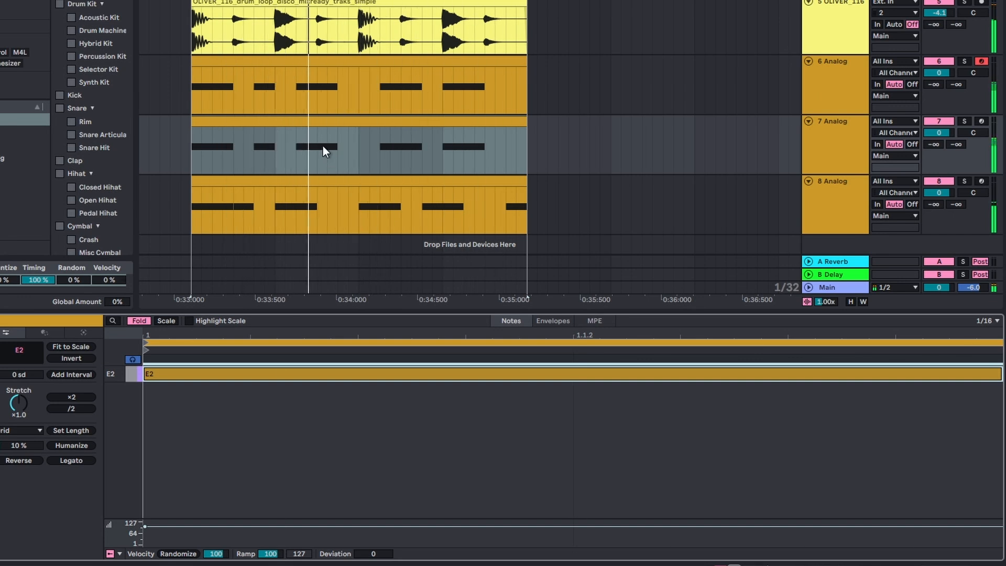
pyautogui.click(324, 124)
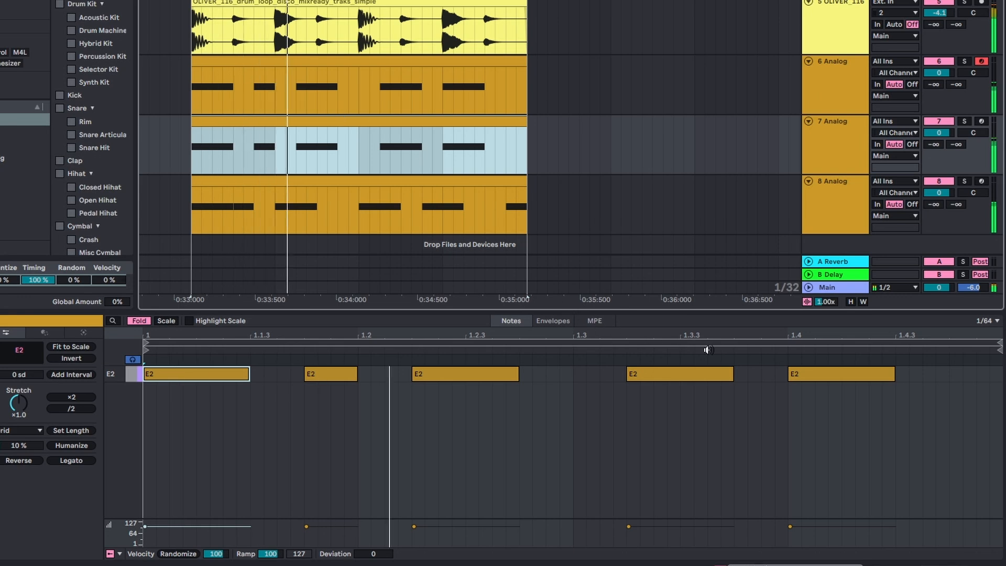
pyautogui.doubleClick(965, 374)
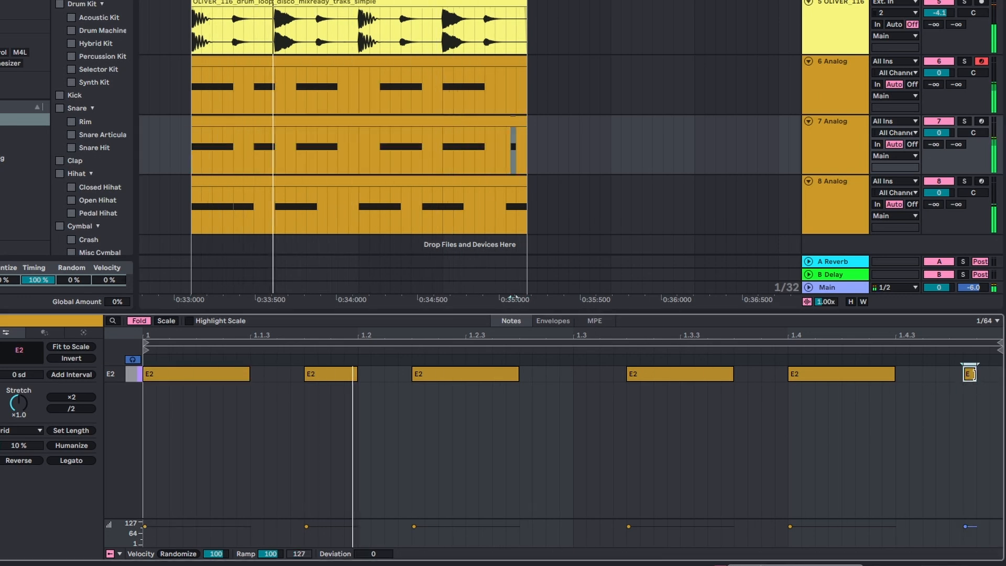
pyautogui.moveTo(977, 374); pyautogui.dragTo(950, 376)
pyautogui.hotkey('shift', 'Up')
pyautogui.hotkey('ctrl', 'a')
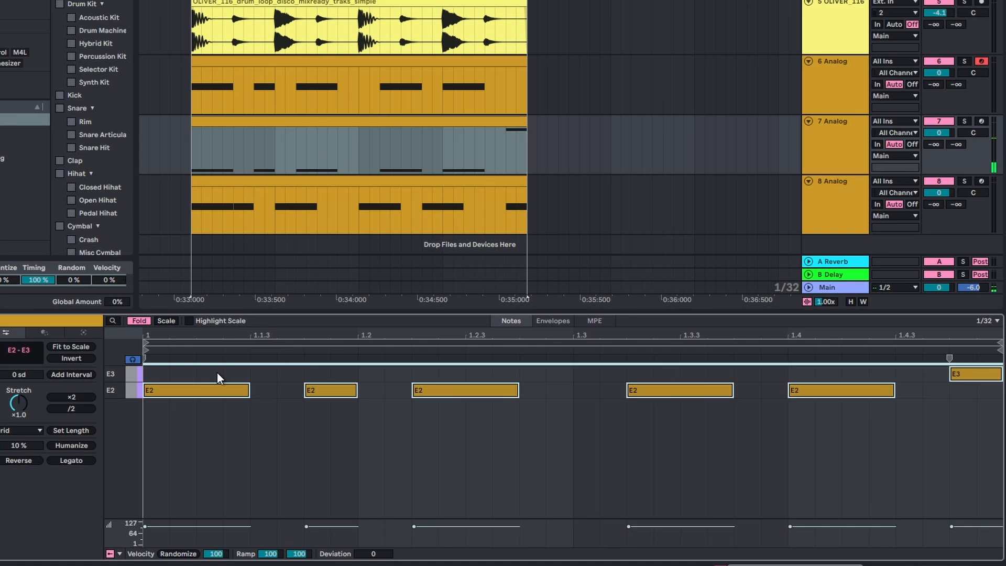
# Pan the 7 Analog track to 14L and chop all notes in its clip on the 1/16 grid
pyautogui.click(976, 133)
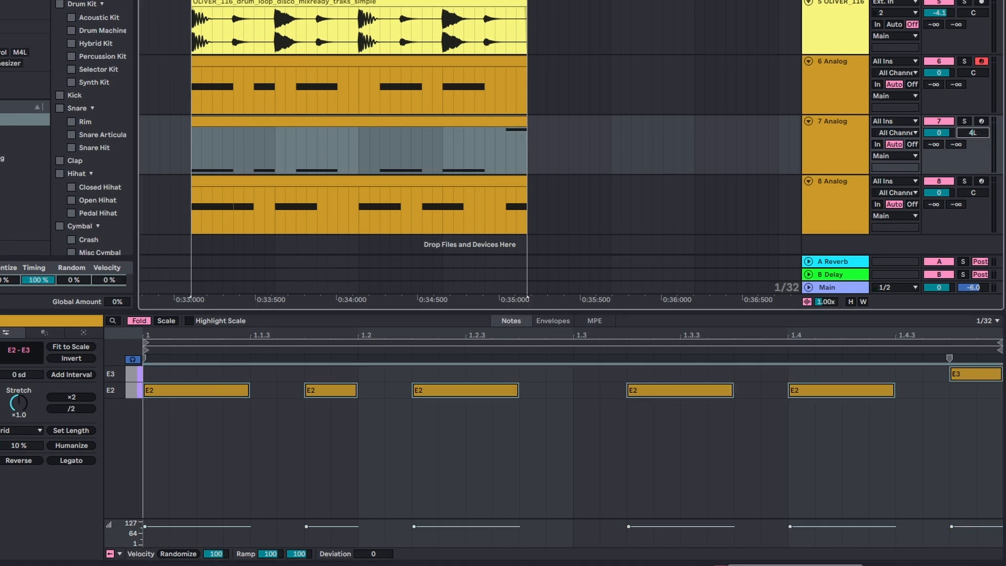
pyautogui.click(539, 420)
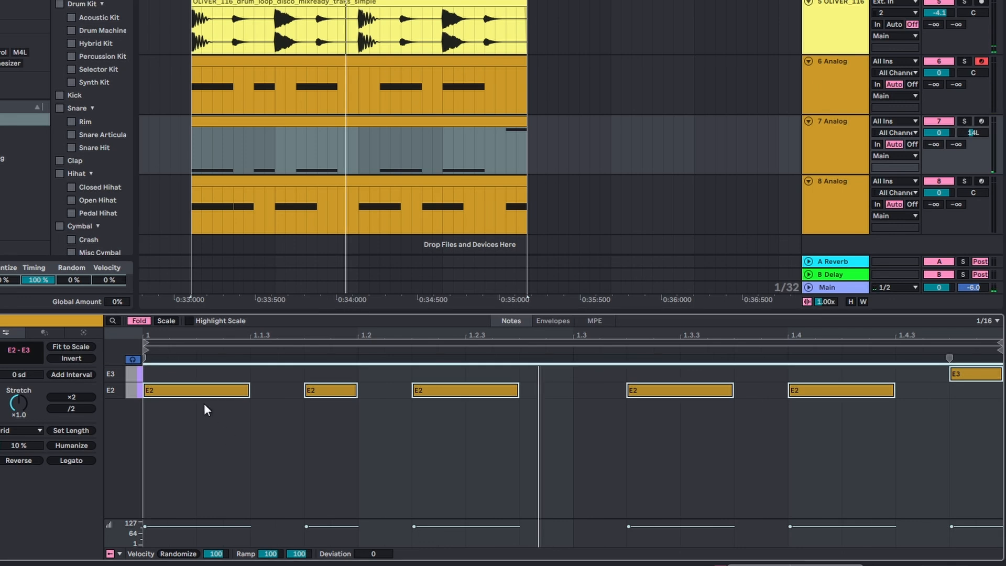
pyautogui.rightClick(197, 392)
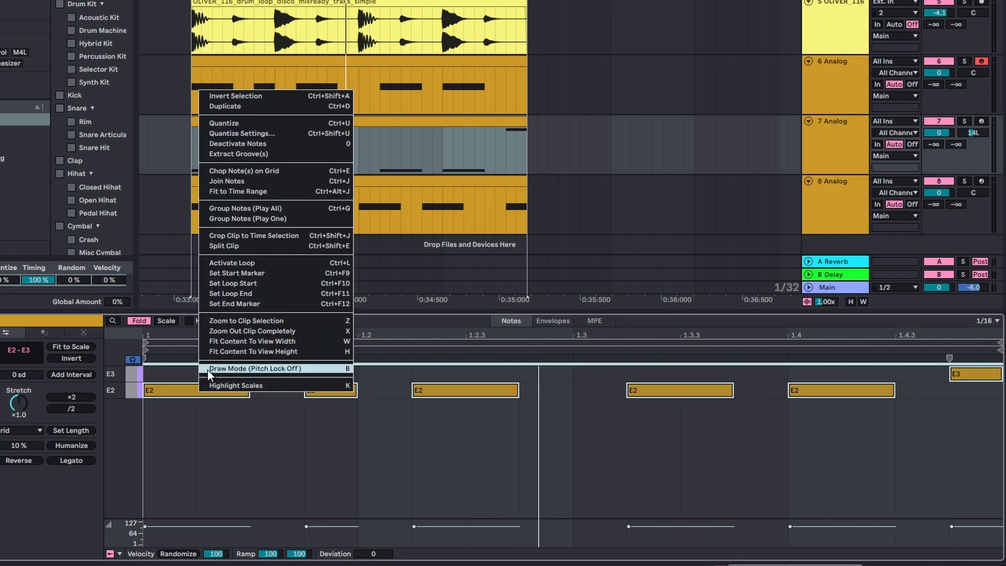
pyautogui.click(242, 170)
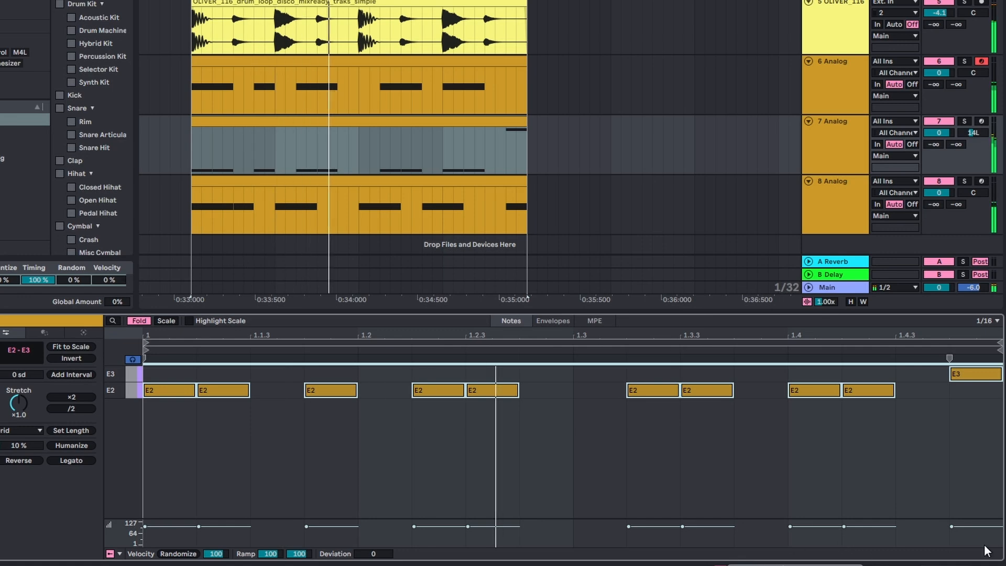
# Raise the 7 Analog track's send to the B Delay return to about -4.7 dB
pyautogui.click(837, 136)
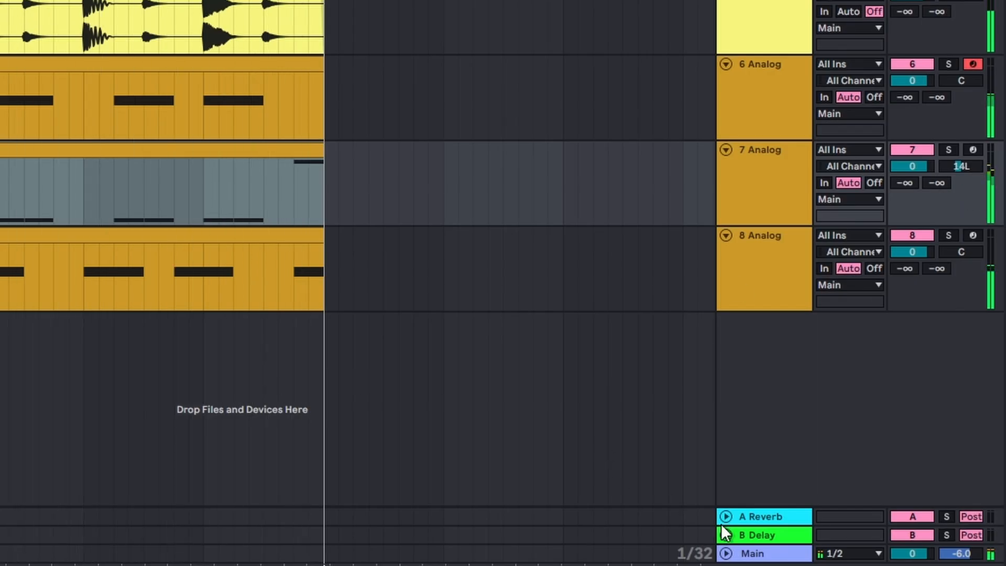
pyautogui.click(756, 537)
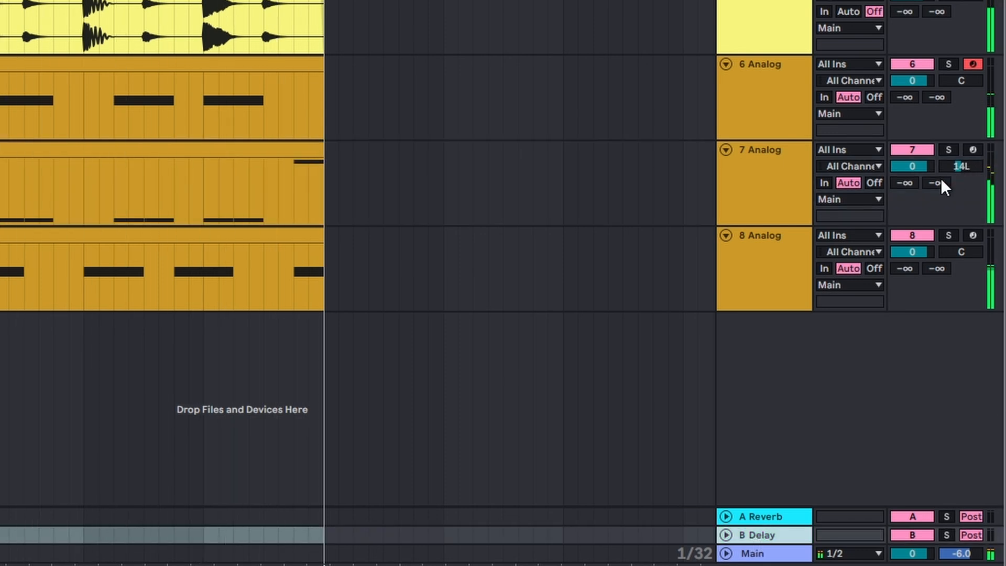
pyautogui.moveTo(941, 180); pyautogui.dragTo(942, 143)
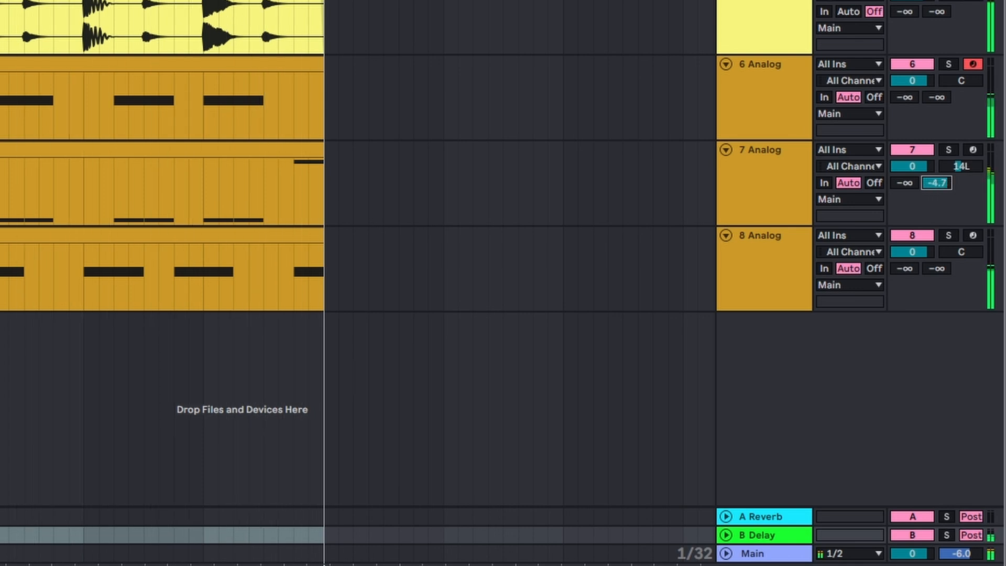
pyautogui.moveTo(942, 181); pyautogui.dragTo(941, 178)
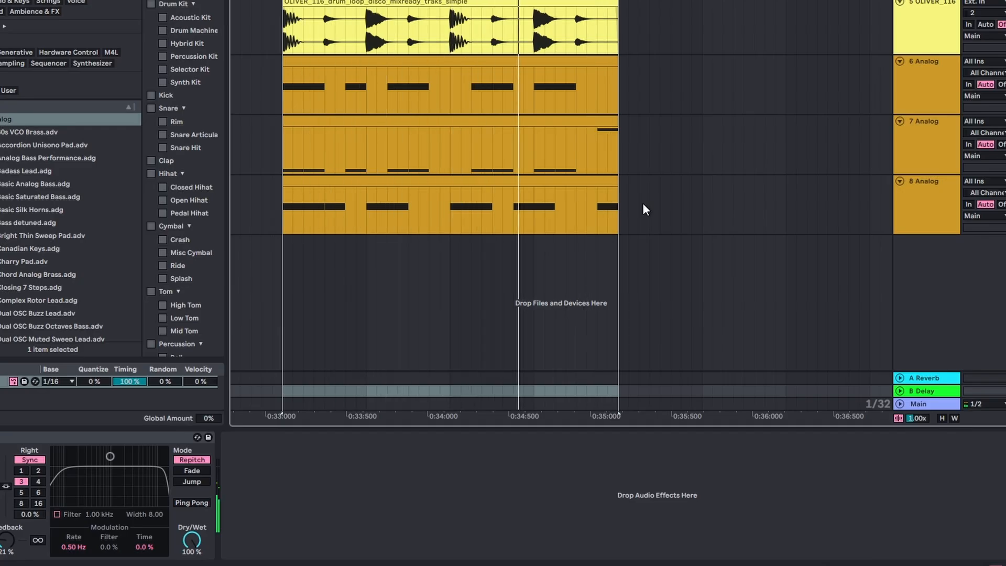
# Duplicate the 6 Analog track again and select the copy's clip for editing
pyautogui.click(643, 203)
pyautogui.rightClick(925, 84)
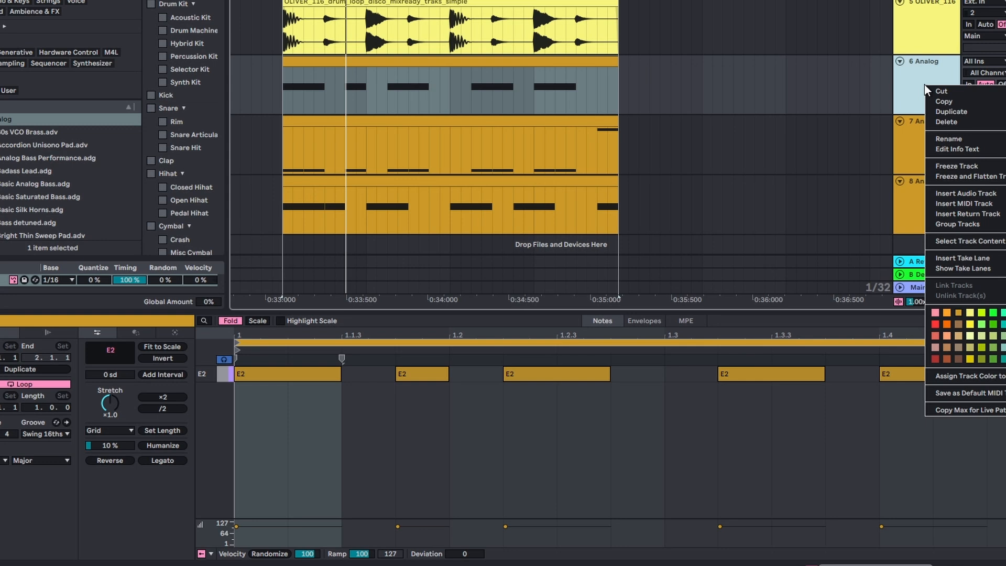
pyautogui.click(950, 110)
pyautogui.click(518, 121)
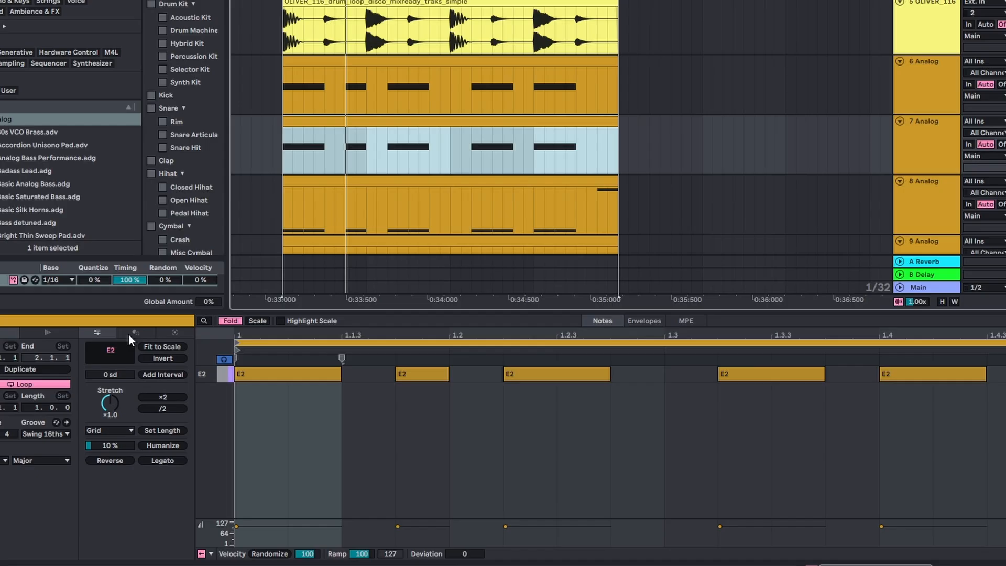
# Choose the M2TM Steps transformation for the duplicated clip's notes
pyautogui.click(128, 333)
pyautogui.click(129, 354)
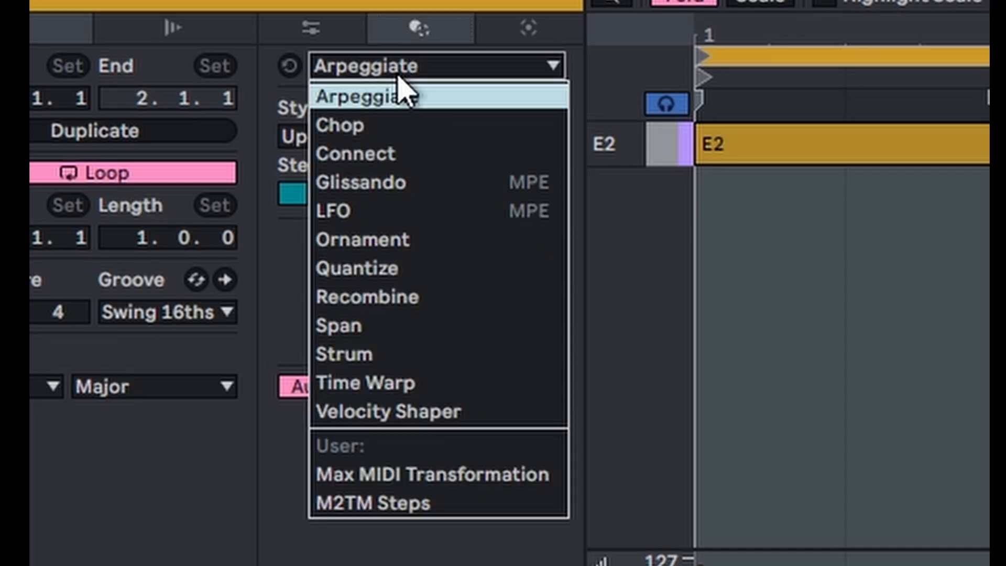
pyautogui.click(401, 504)
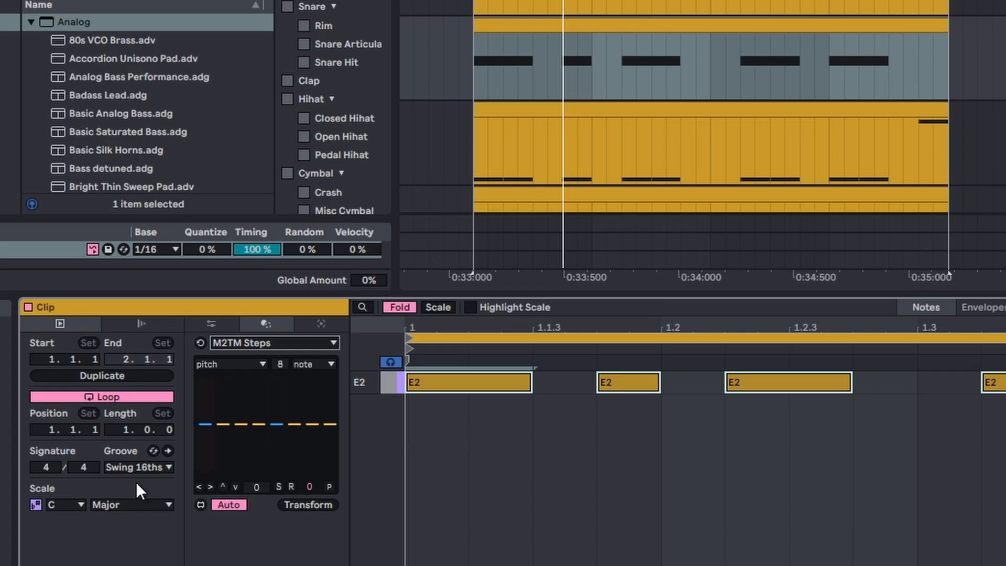
# Set the duplicated clip's scale to E Minor
pyautogui.click(56, 504)
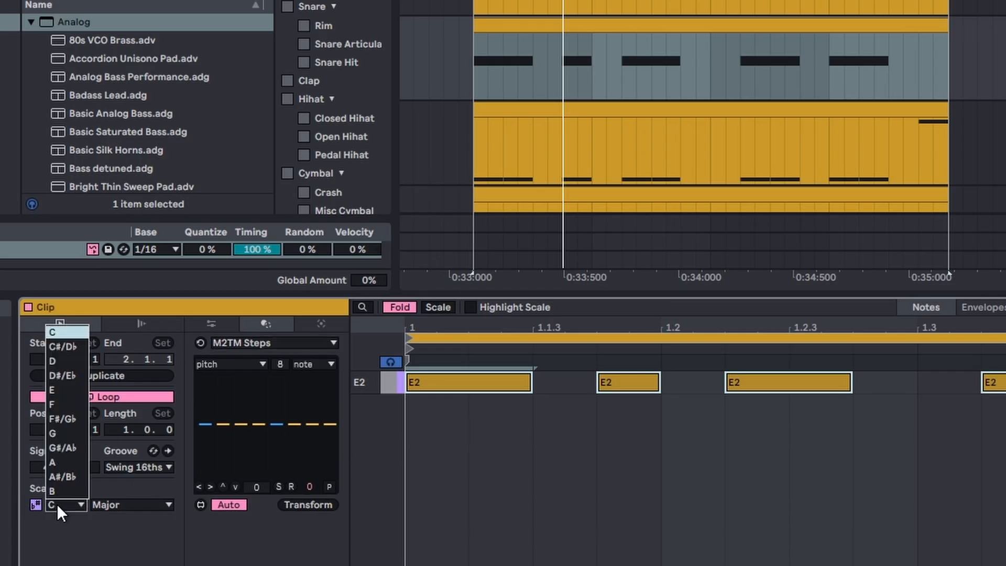
pyautogui.click(56, 393)
pyautogui.click(113, 506)
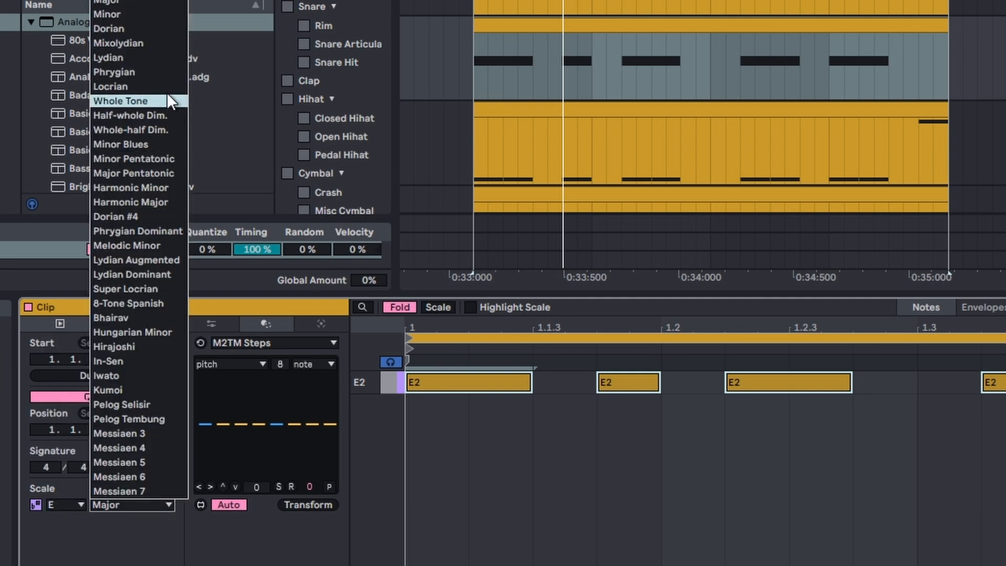
pyautogui.click(128, 15)
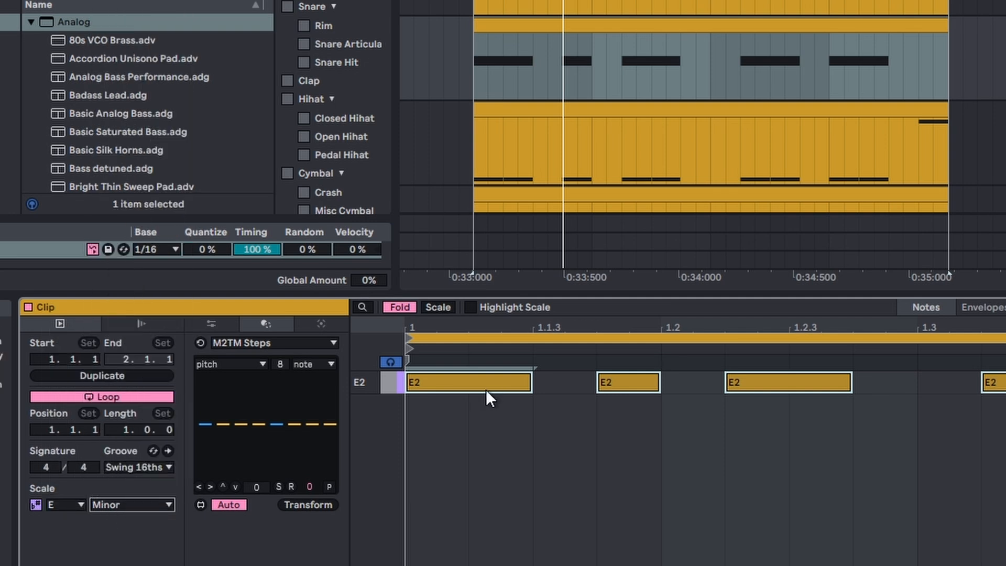
# Set M2TM Steps to scale steps and draw raised and lowered steps to vary the clip's repeated E2 notes, applying the transformation
pyautogui.click(246, 364)
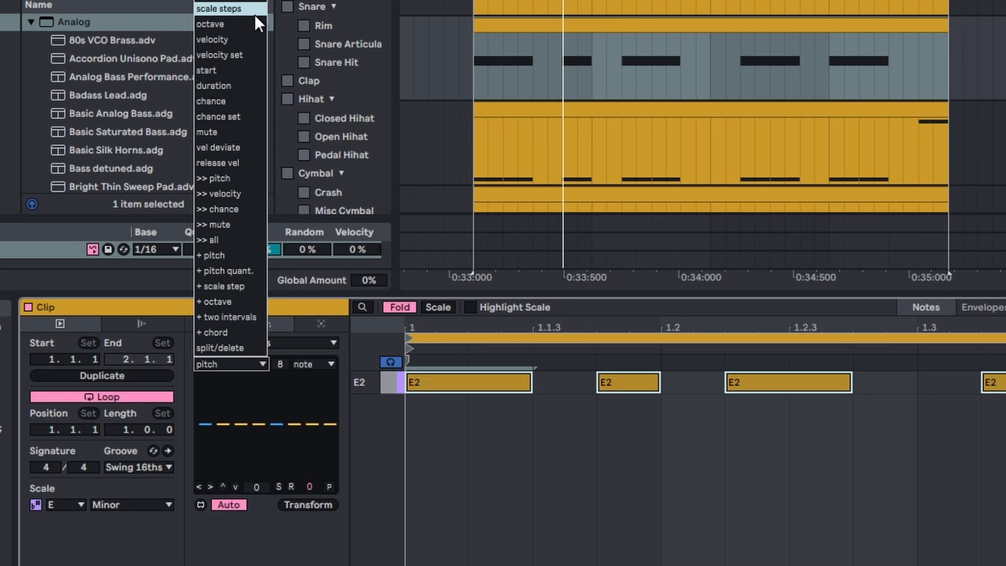
pyautogui.click(251, 12)
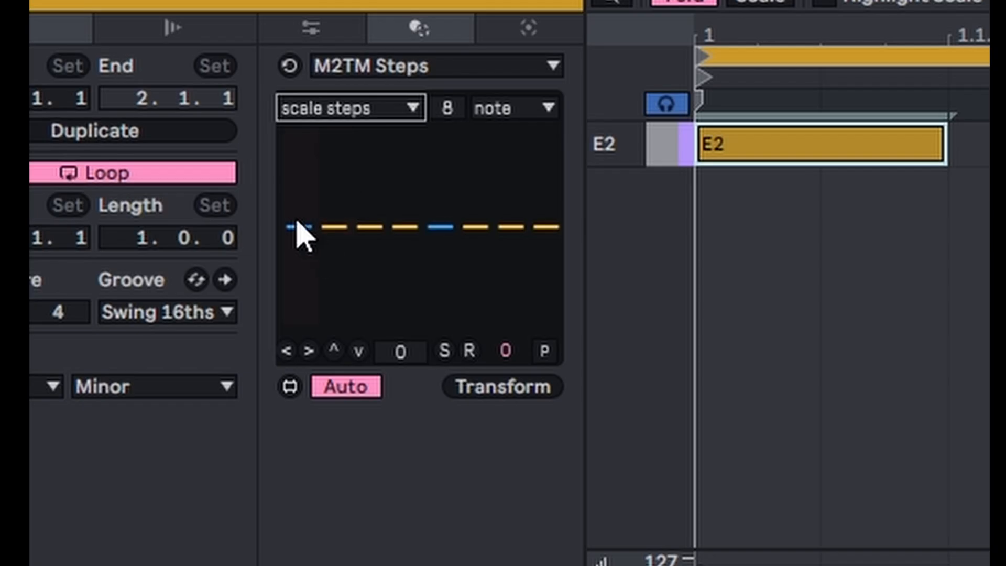
pyautogui.moveTo(298, 222); pyautogui.dragTo(316, 221)
pyautogui.click(370, 223)
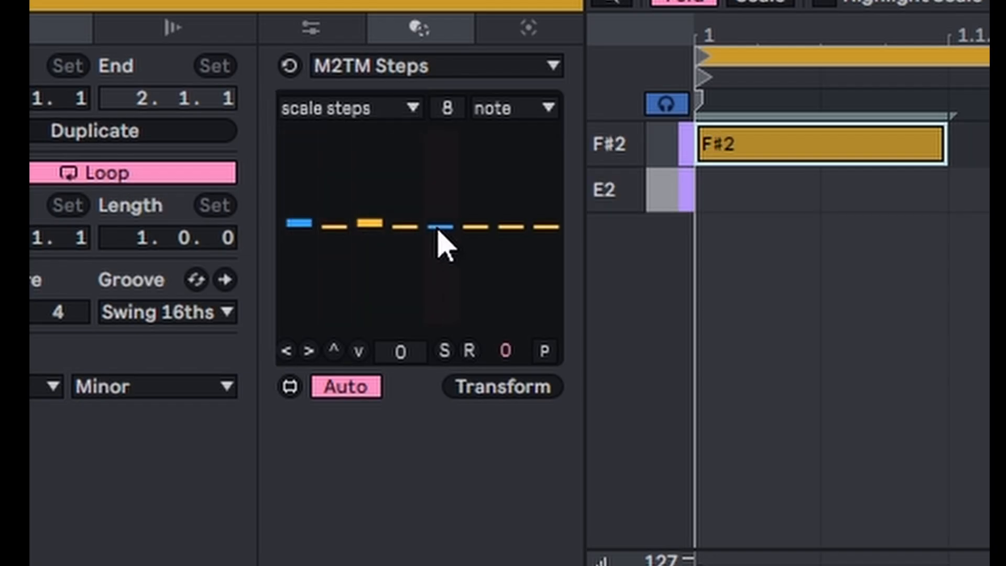
pyautogui.moveTo(439, 232); pyautogui.dragTo(446, 239)
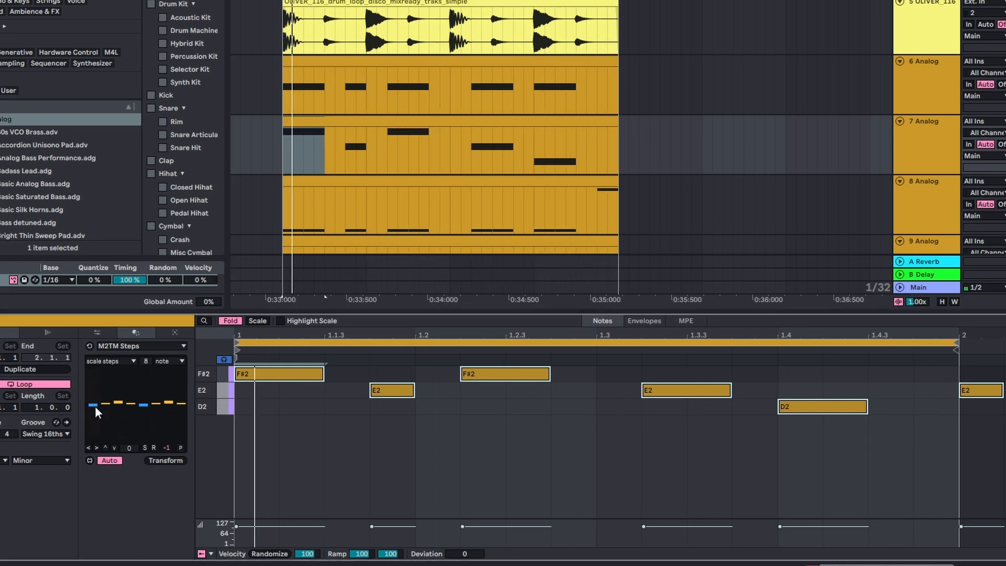
pyautogui.moveTo(96, 407); pyautogui.dragTo(181, 399)
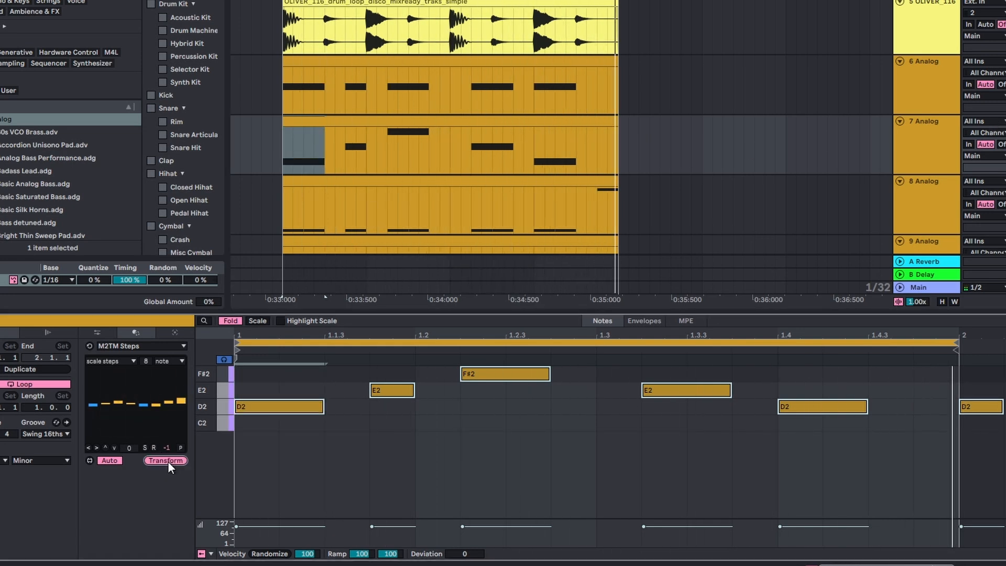
pyautogui.click(168, 461)
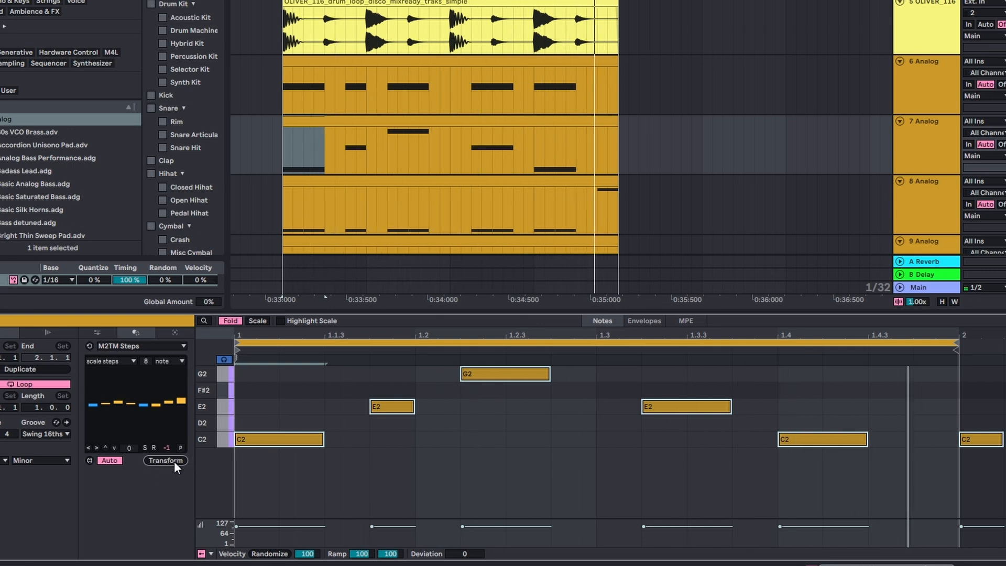
# Switch M2TM Steps to + chord and draw steps that stack chord tones onto the first and third notes
pyautogui.click(114, 356)
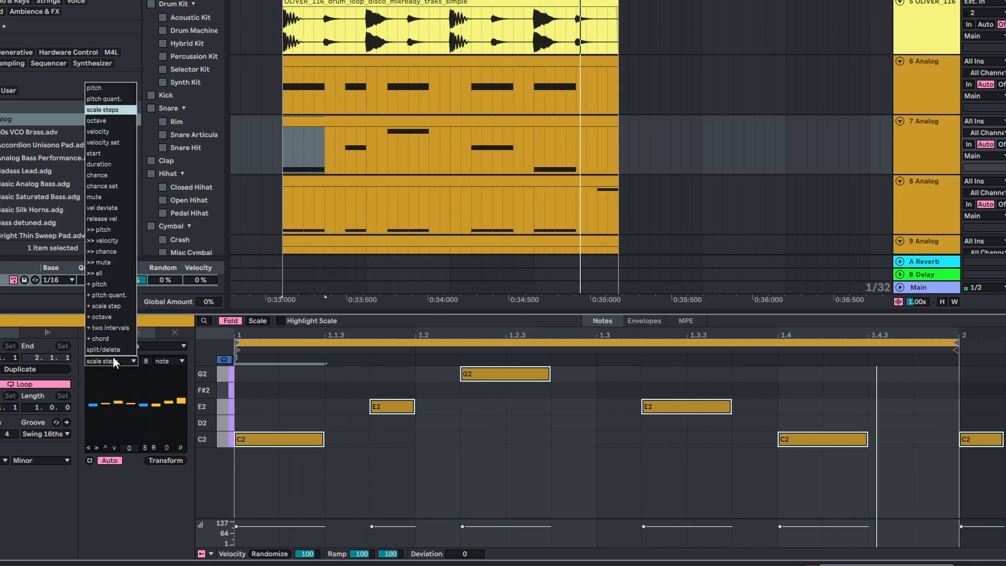
pyautogui.click(109, 341)
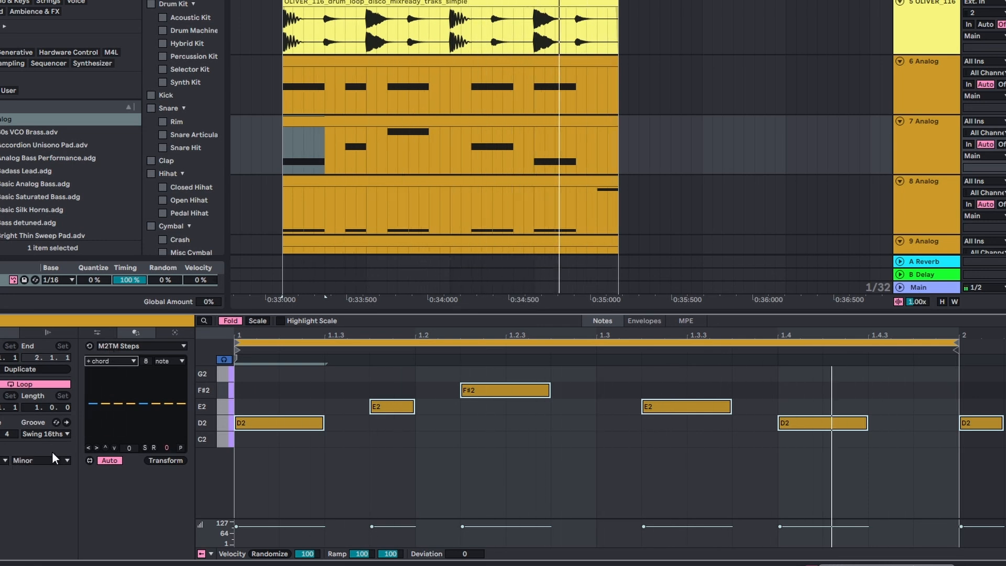
pyautogui.moveTo(92, 405); pyautogui.dragTo(156, 400)
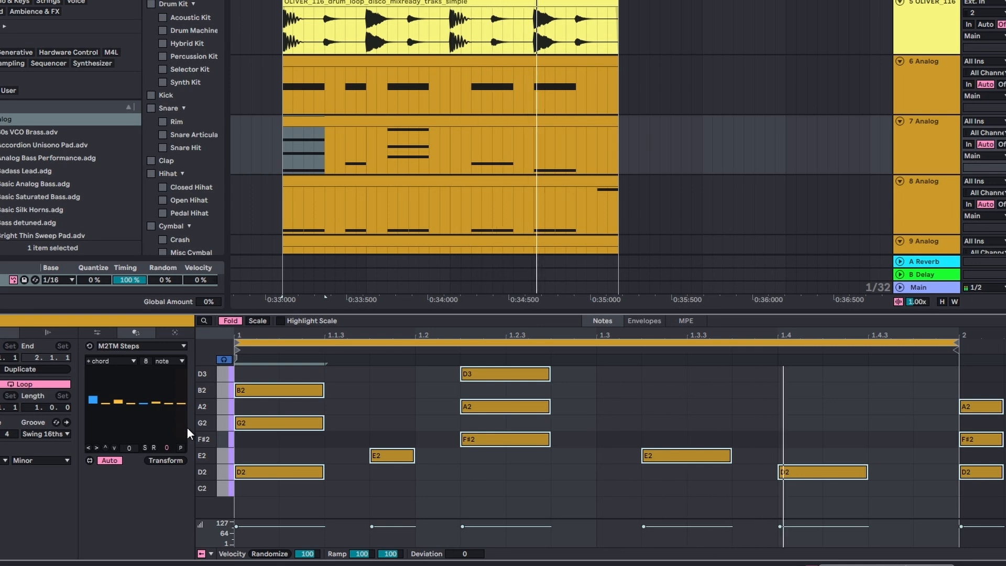
pyautogui.click(181, 407)
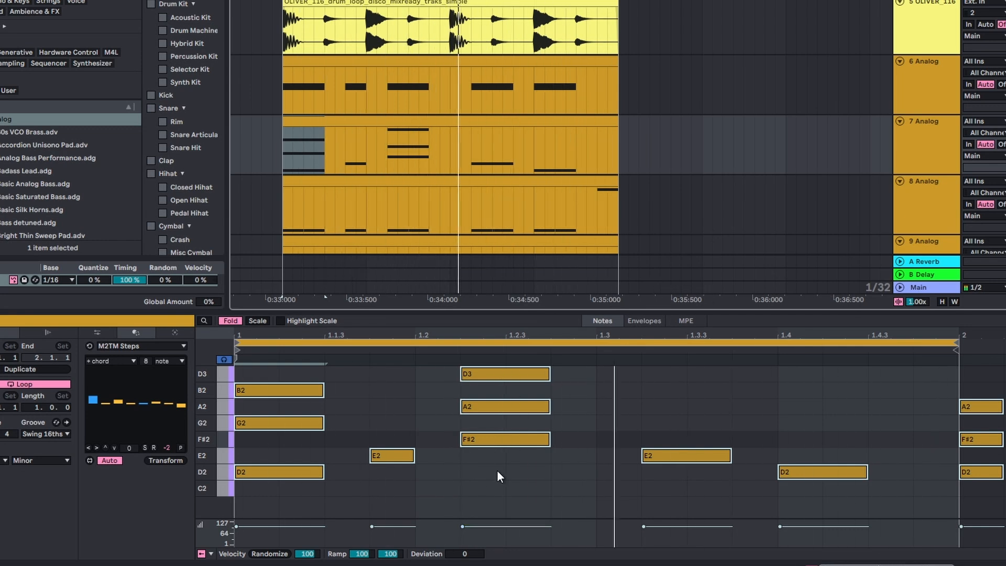
# Move the F#2, A2 and D3 chord to 1.2.3 and deactivate the E2 note just before beat 1.2
pyautogui.moveTo(497, 470); pyautogui.dragTo(508, 349)
pyautogui.press('Left')
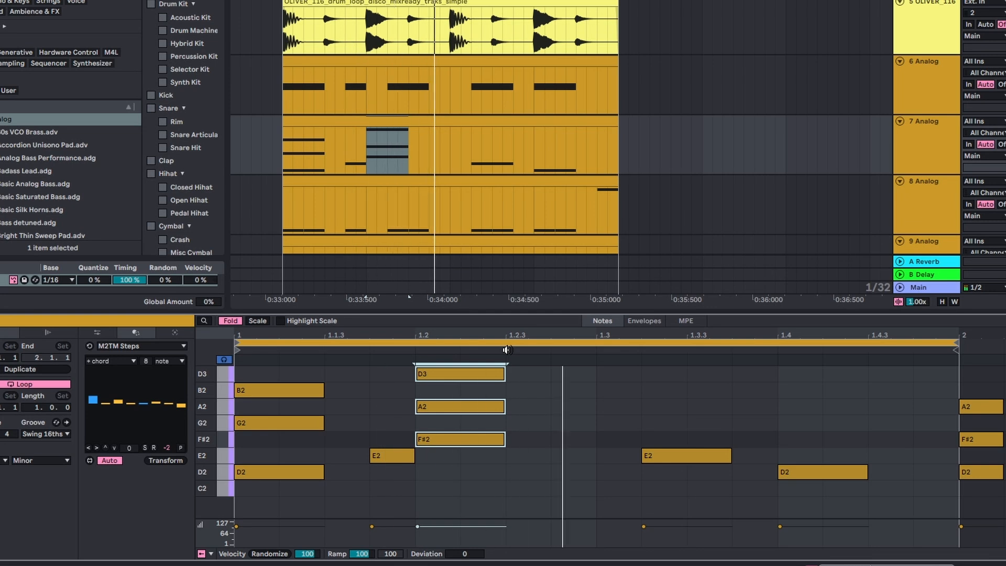
pyautogui.moveTo(373, 411); pyautogui.dragTo(385, 487)
pyautogui.press('0')
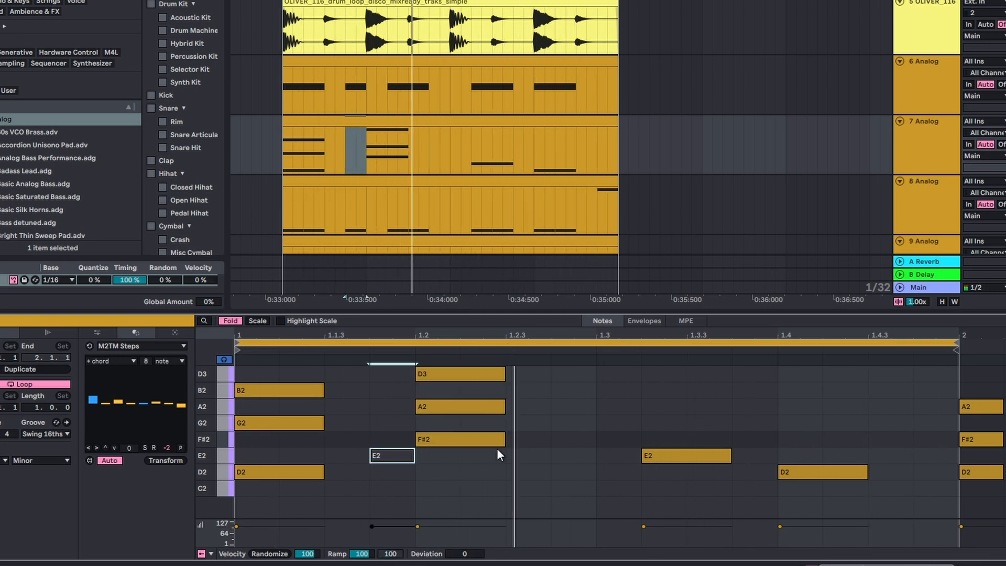
pyautogui.moveTo(492, 462); pyautogui.dragTo(550, 369)
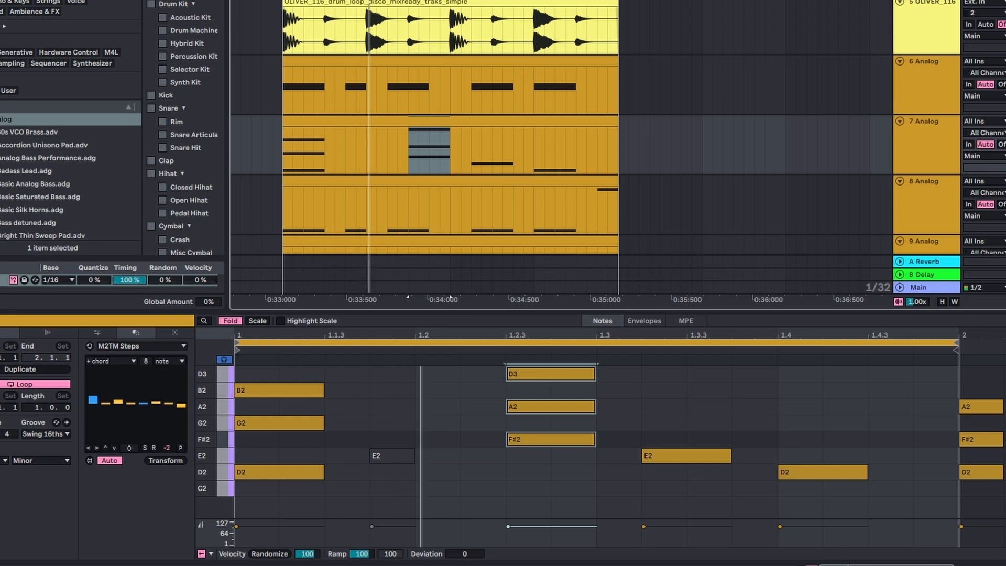
# Set the 7 Analog track's first synth filter to frequency 181 and resonance 48%
pyautogui.click(926, 145)
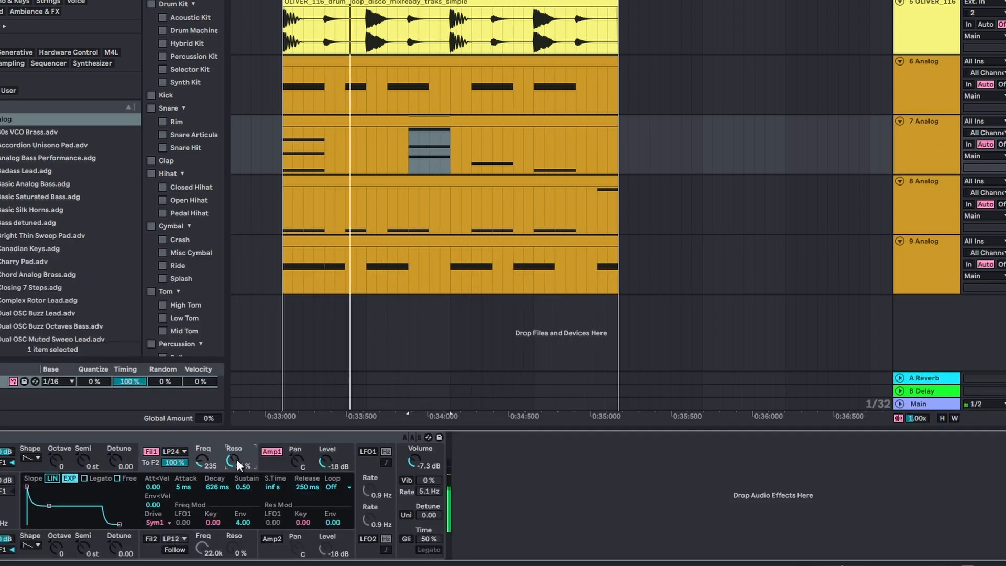
pyautogui.moveTo(202, 461); pyautogui.dragTo(232, 463)
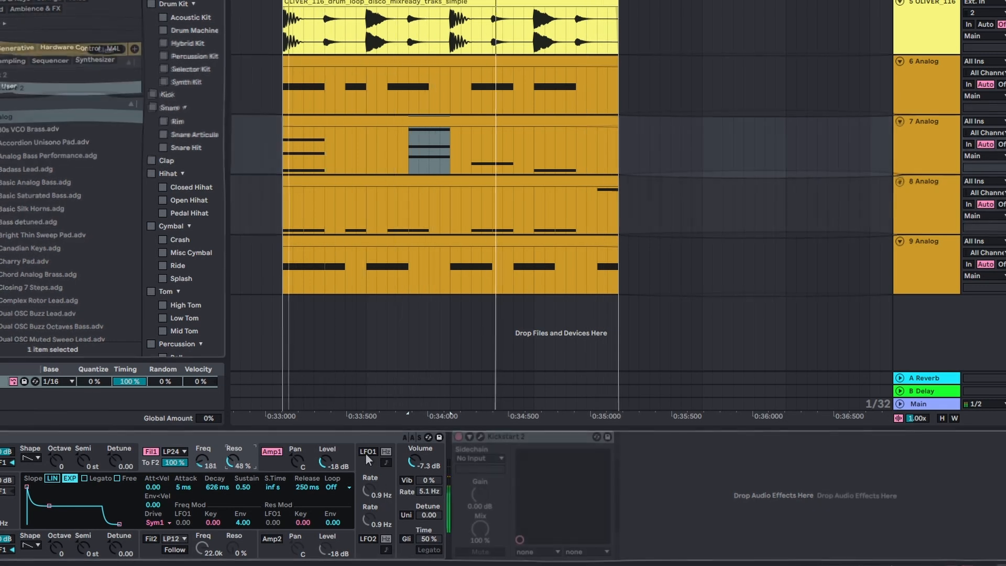
# Add the Kickstart 2 effect to the 8 Analog track
pyautogui.press('Return')
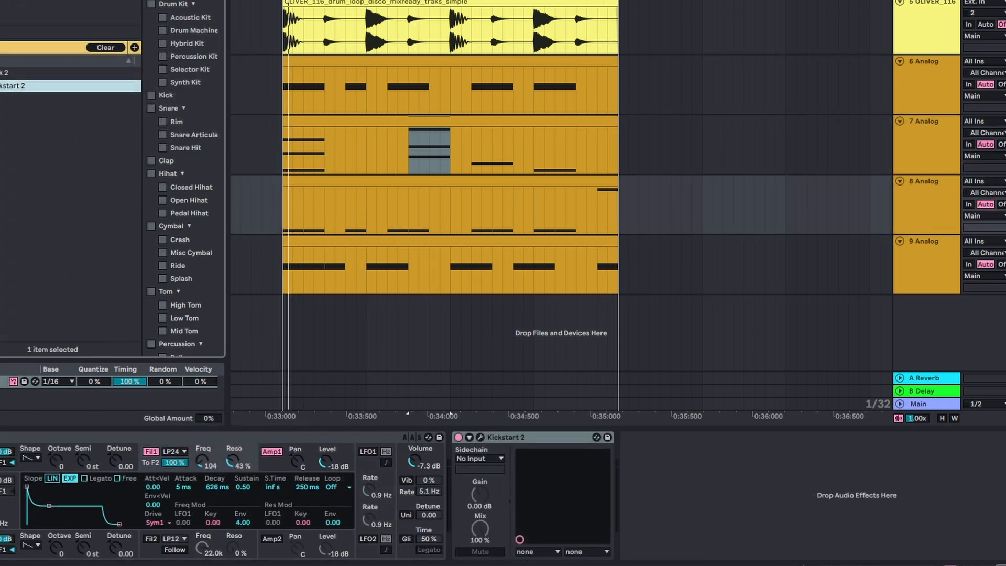